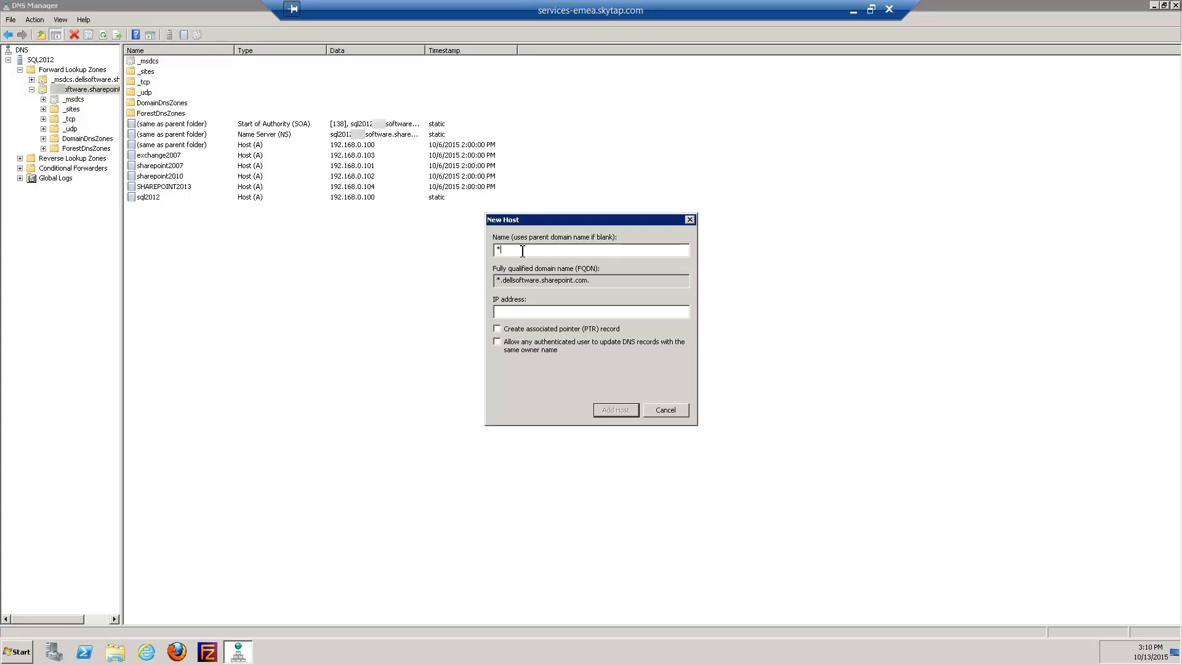
Name the new host record *.webapps in the dellsoftware.sharepoint.com zone
text(.webapps)
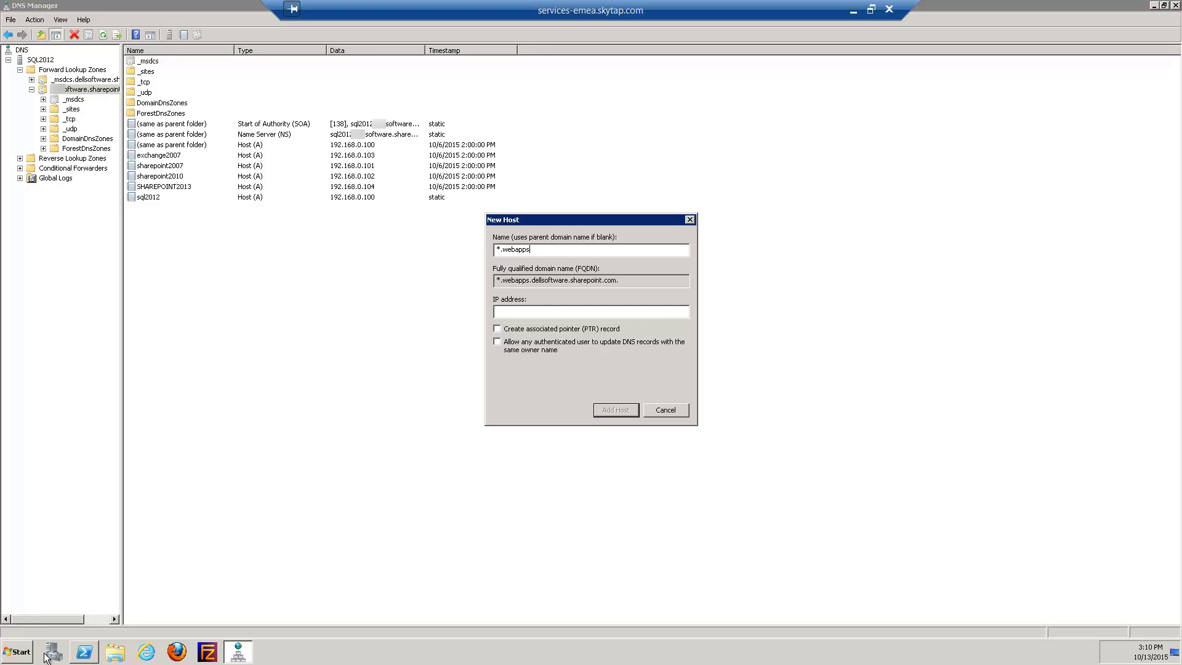
Ping sharepoint2010 in Command Prompt to look up its IP address
click(18, 651)
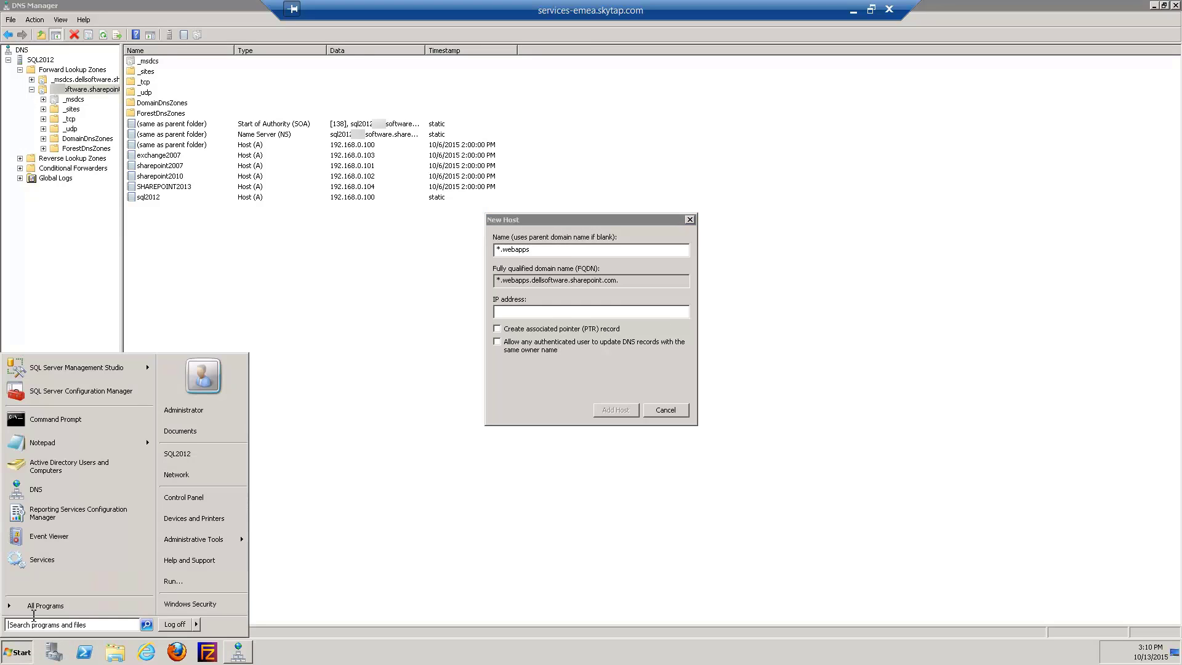
click(41, 419)
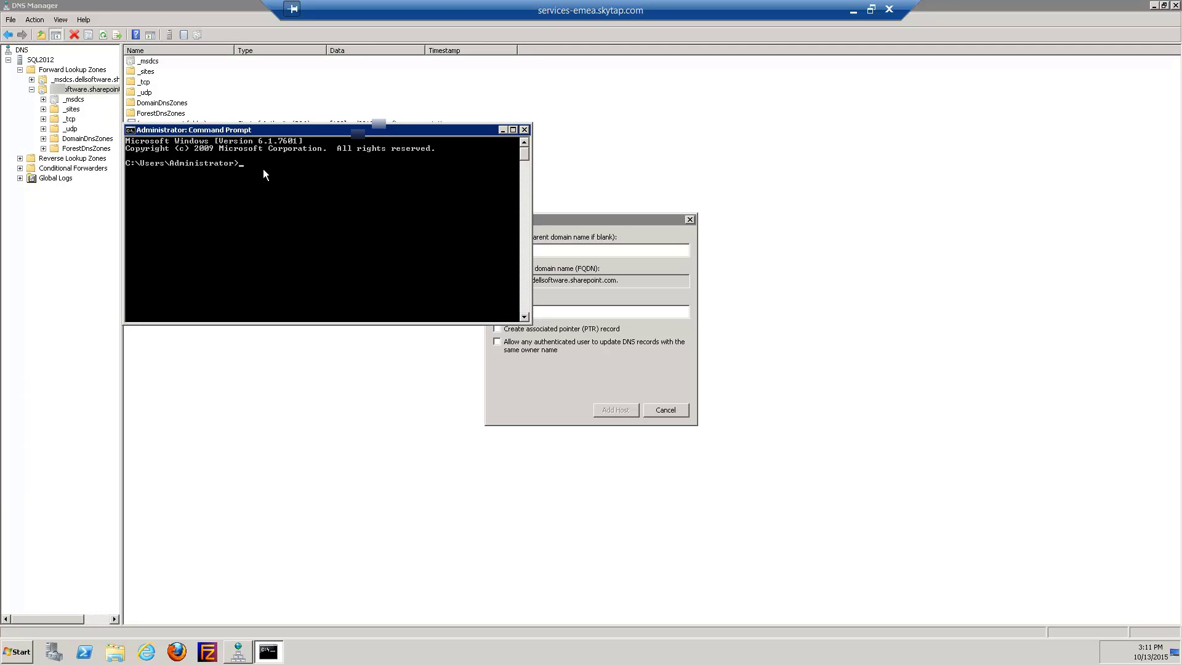
text(ping sharepoint2010)
key(Return)
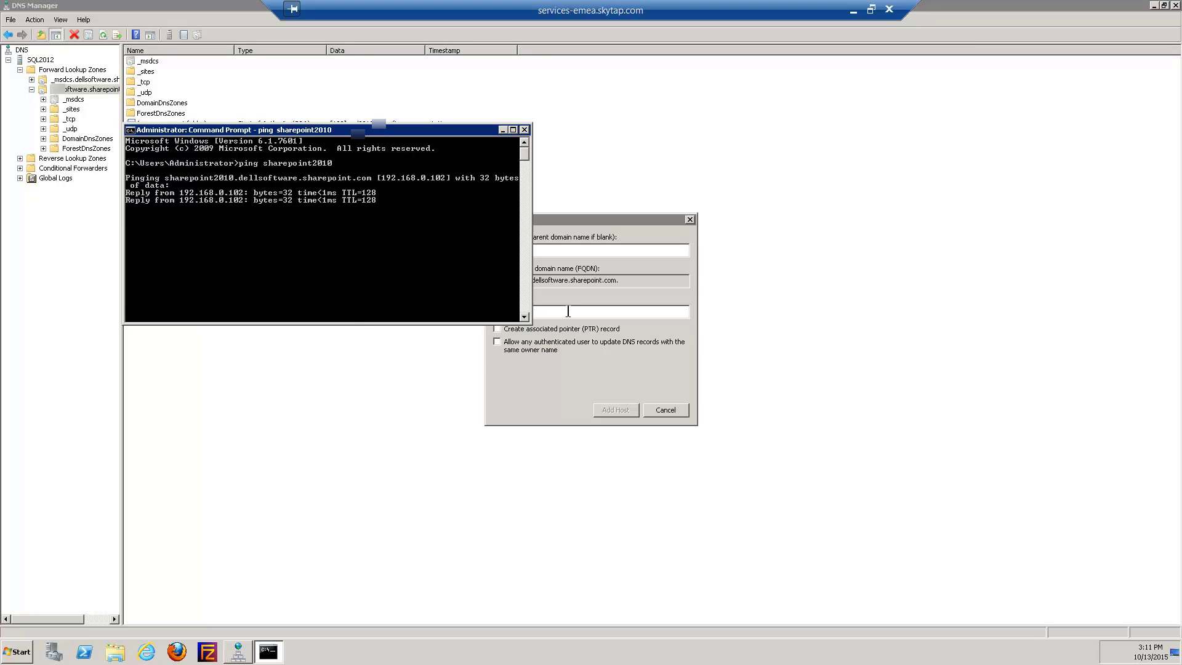
Enter 192.168.0.102, the address from the ping output, as the host's IP
click(639, 219)
drag(638, 220, 702, 216)
click(588, 308)
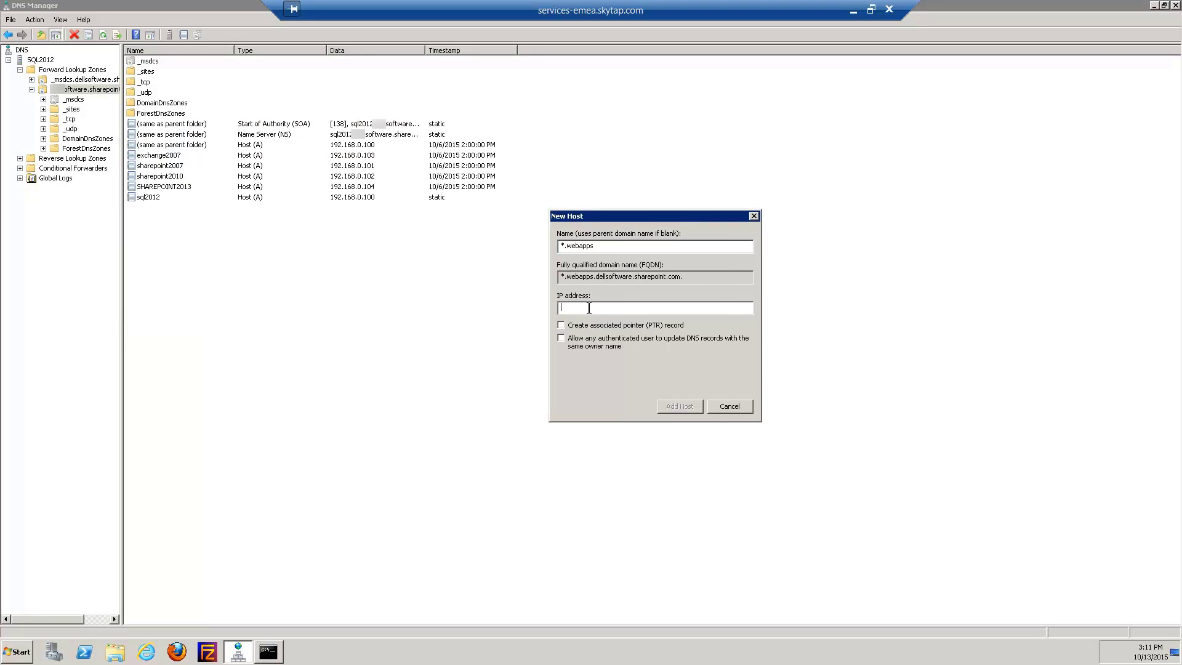
click(268, 651)
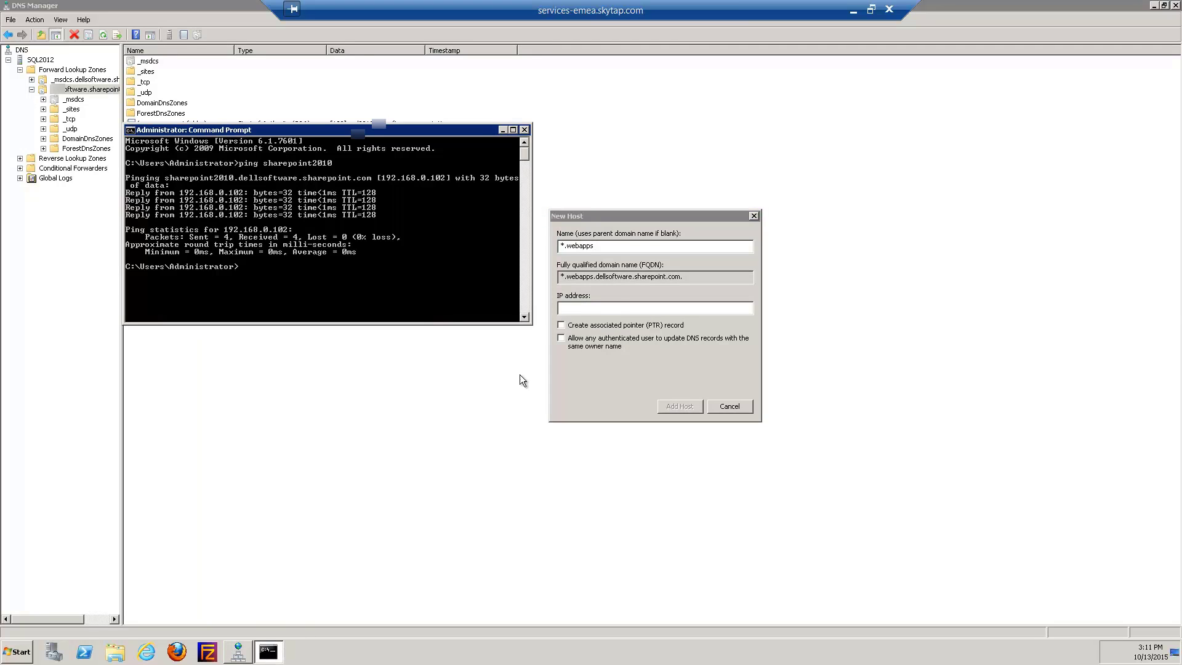
click(620, 310)
text(19)
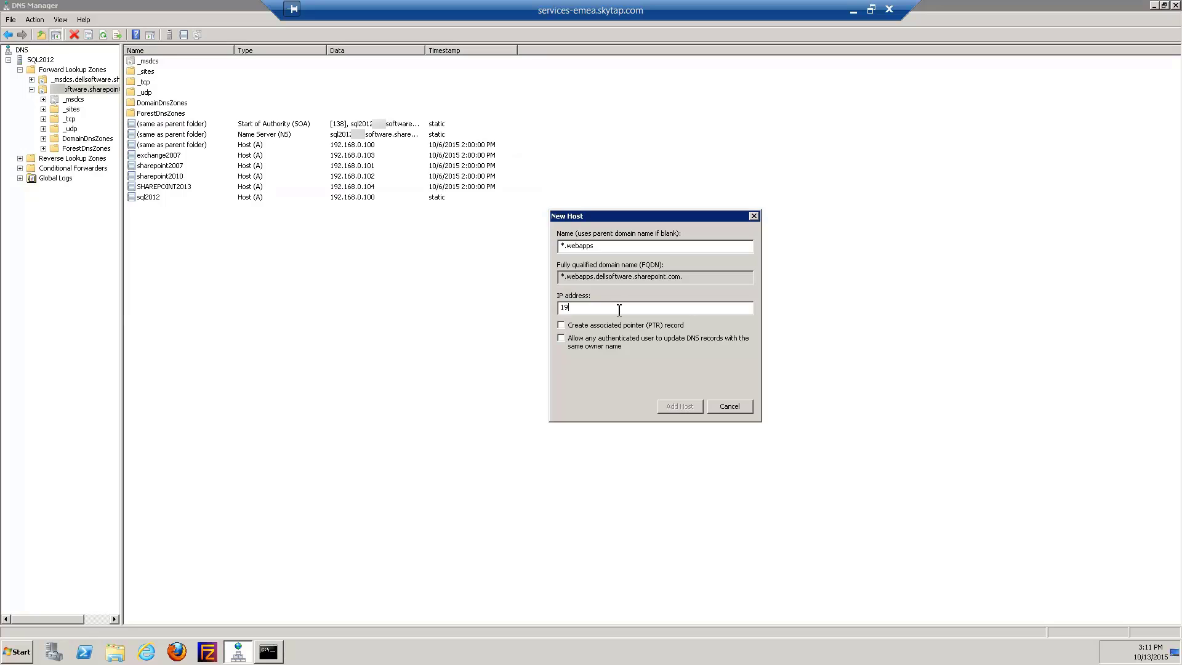
text(2.168)
click(267, 651)
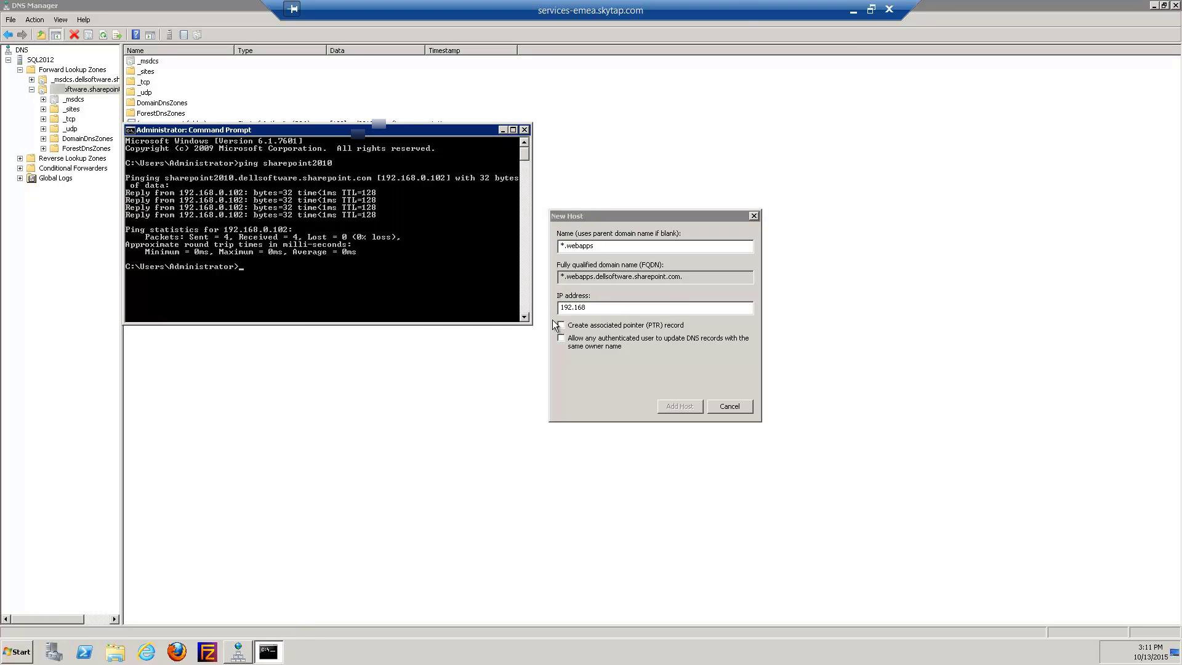
click(621, 310)
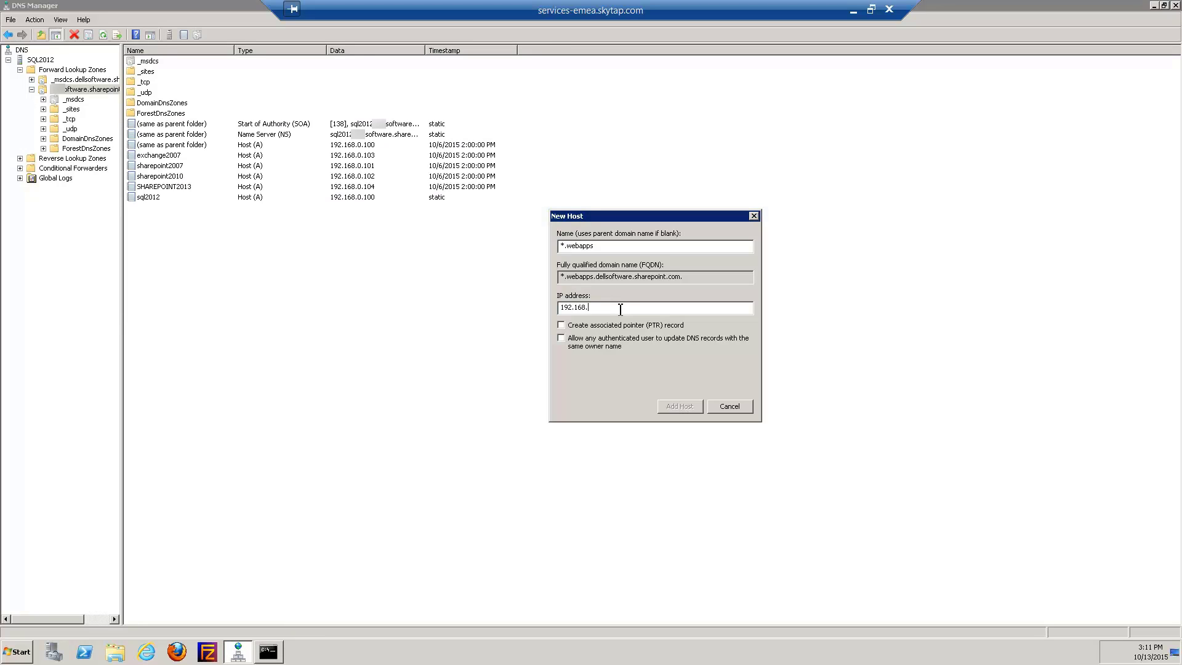
text(.0.102)
click(268, 651)
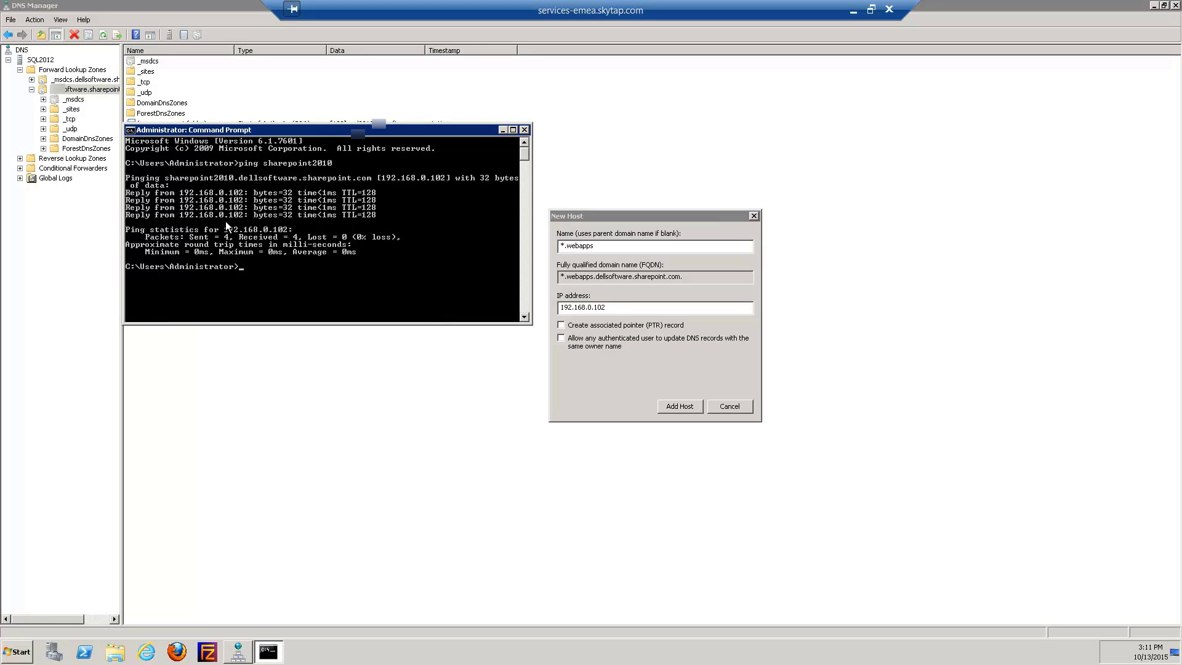
Add the *.webapps host record, acknowledge its creation, and close the form
click(682, 407)
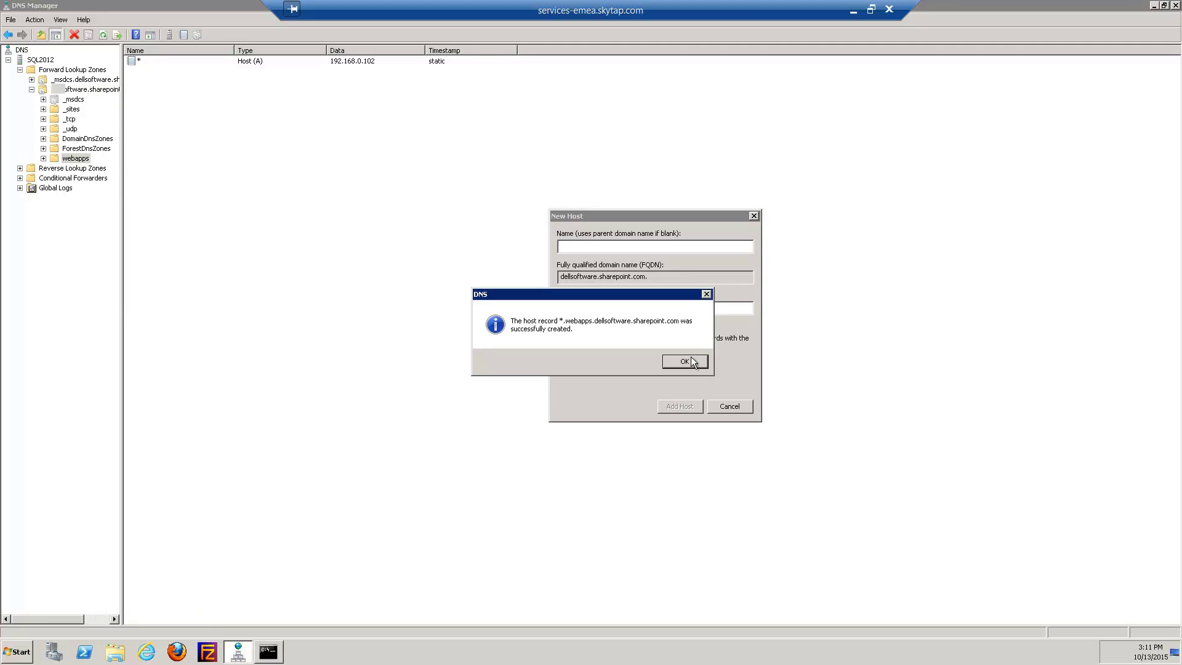
click(684, 361)
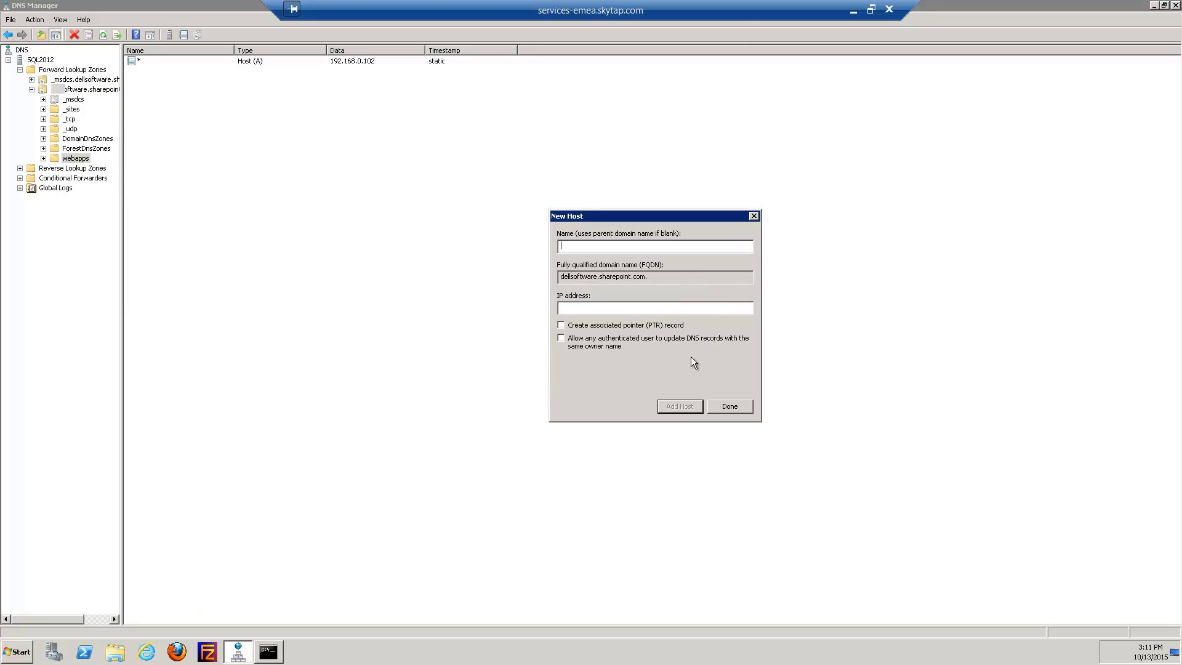
click(729, 406)
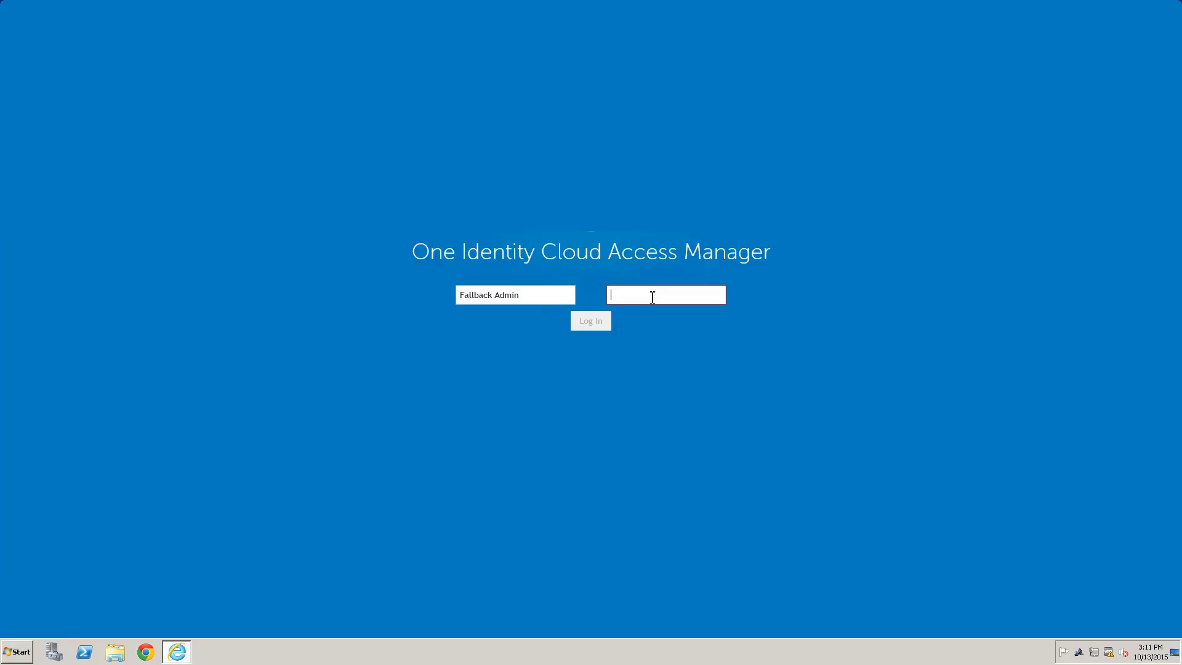
Log in as Fallback Admin and launch the proxy configuration wizard from advanced Settings
text(********)
key(Return)
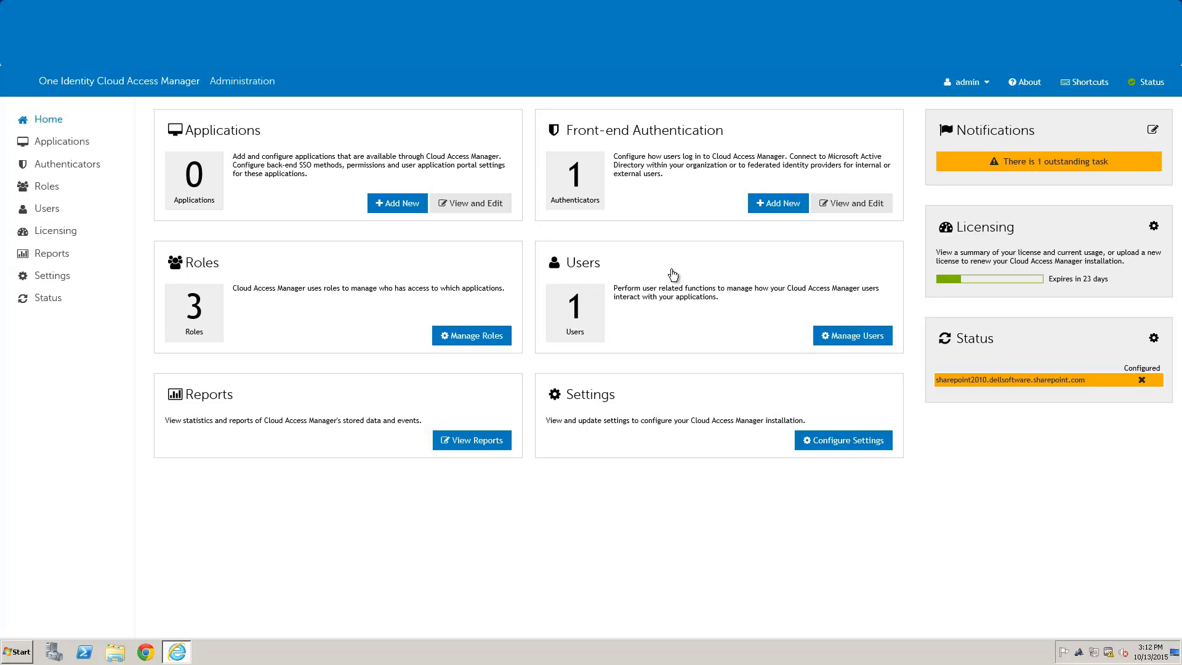
click(52, 280)
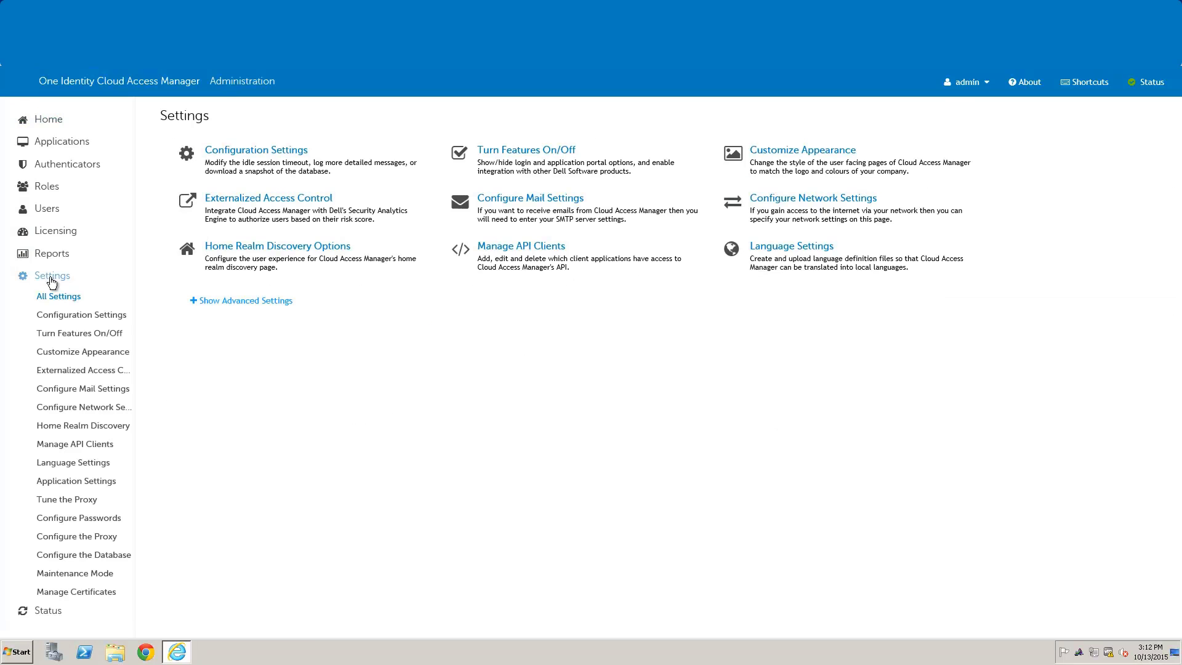
click(211, 302)
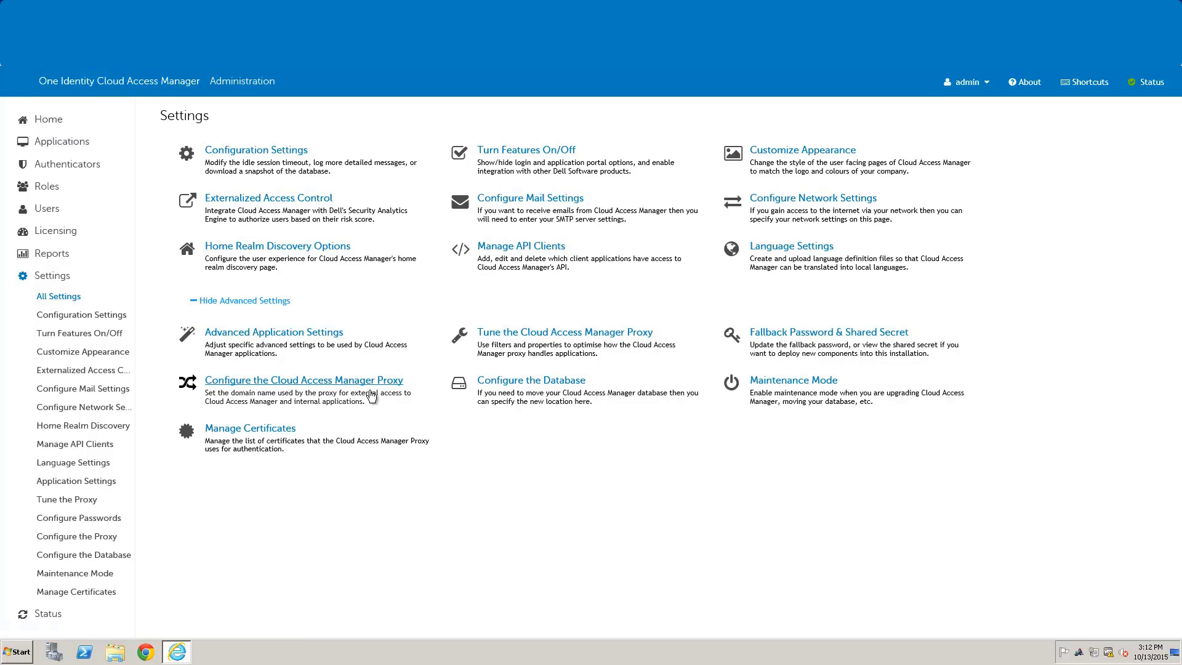
click(280, 381)
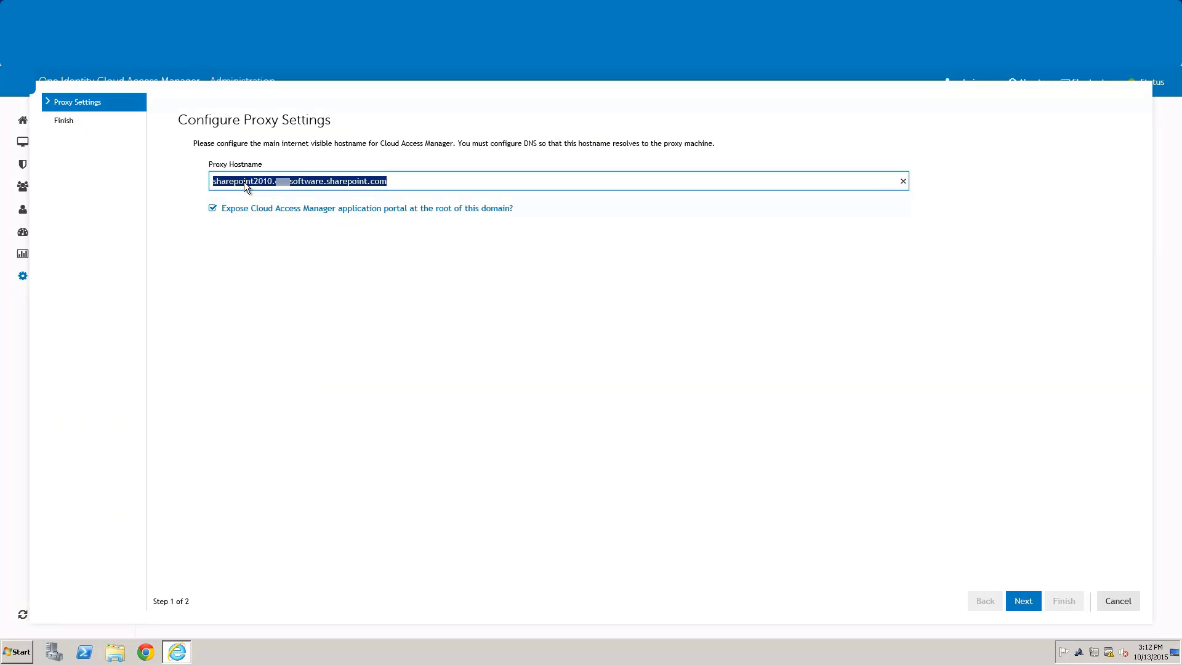
Replace sharepoint2010 in the proxy hostname with Home.webapps and complete the configuration
click(225, 184)
drag(214, 182, 273, 182)
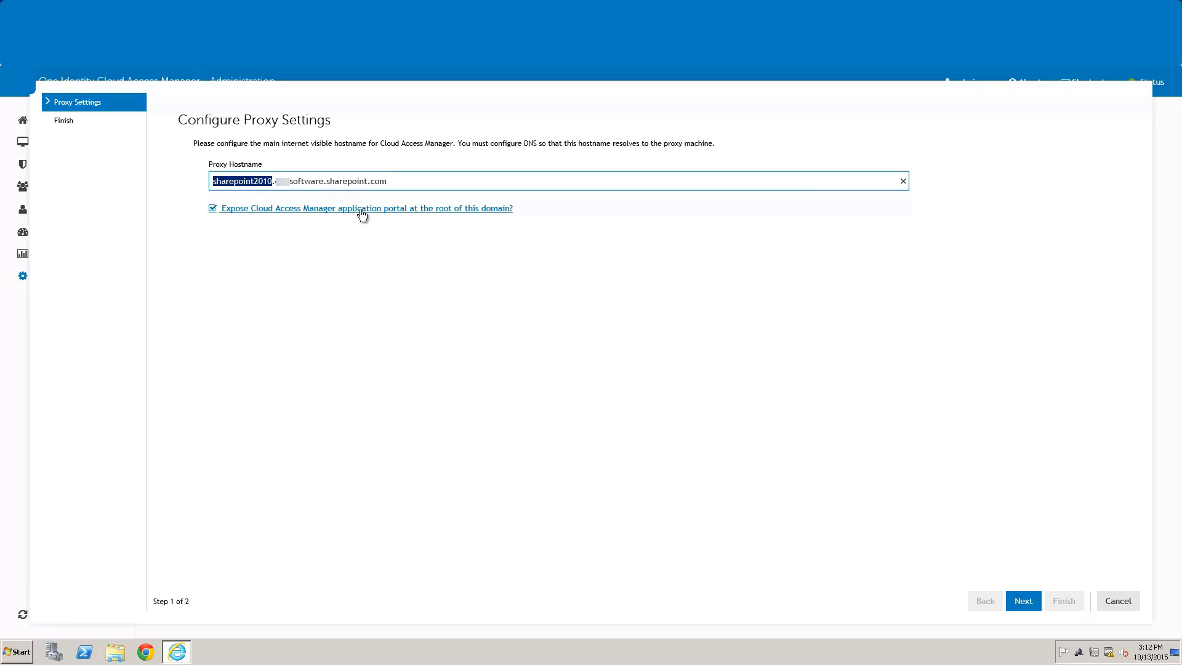
text(Home.webapps)
drag(392, 181, 187, 177)
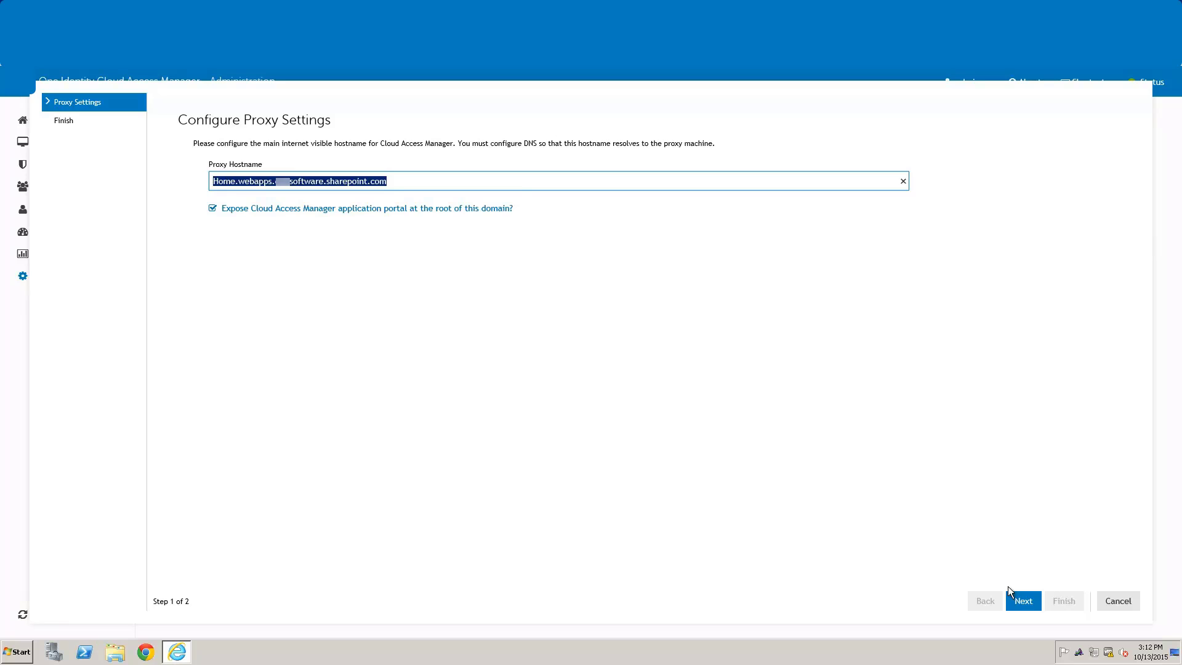
click(1023, 600)
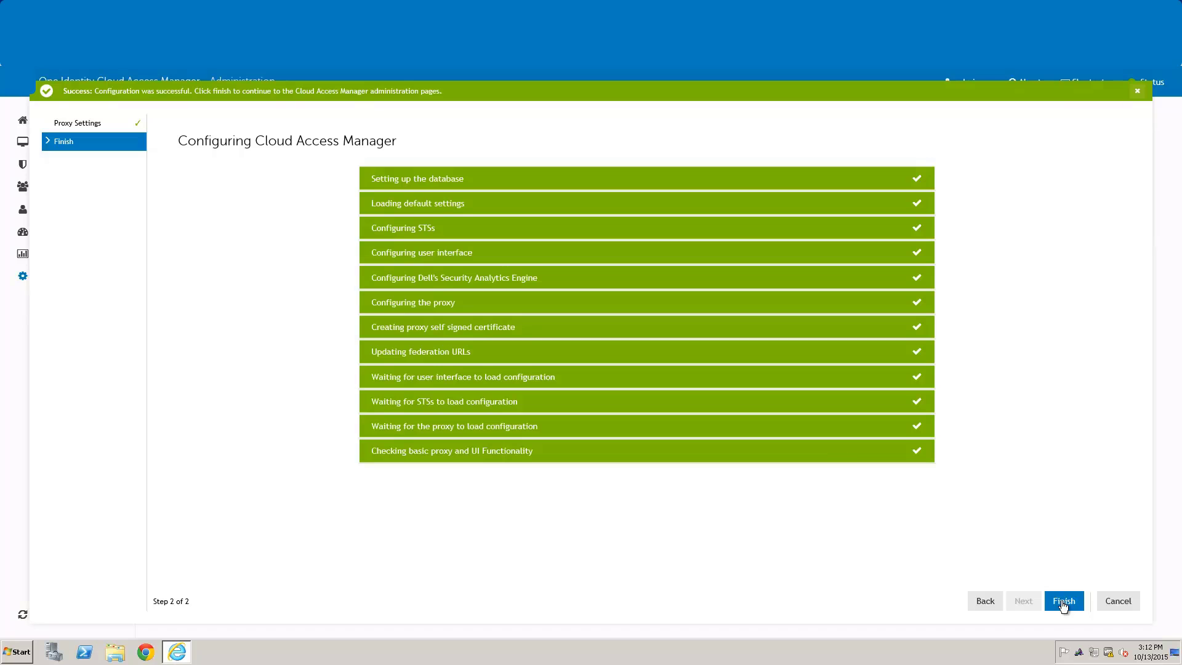
click(1061, 601)
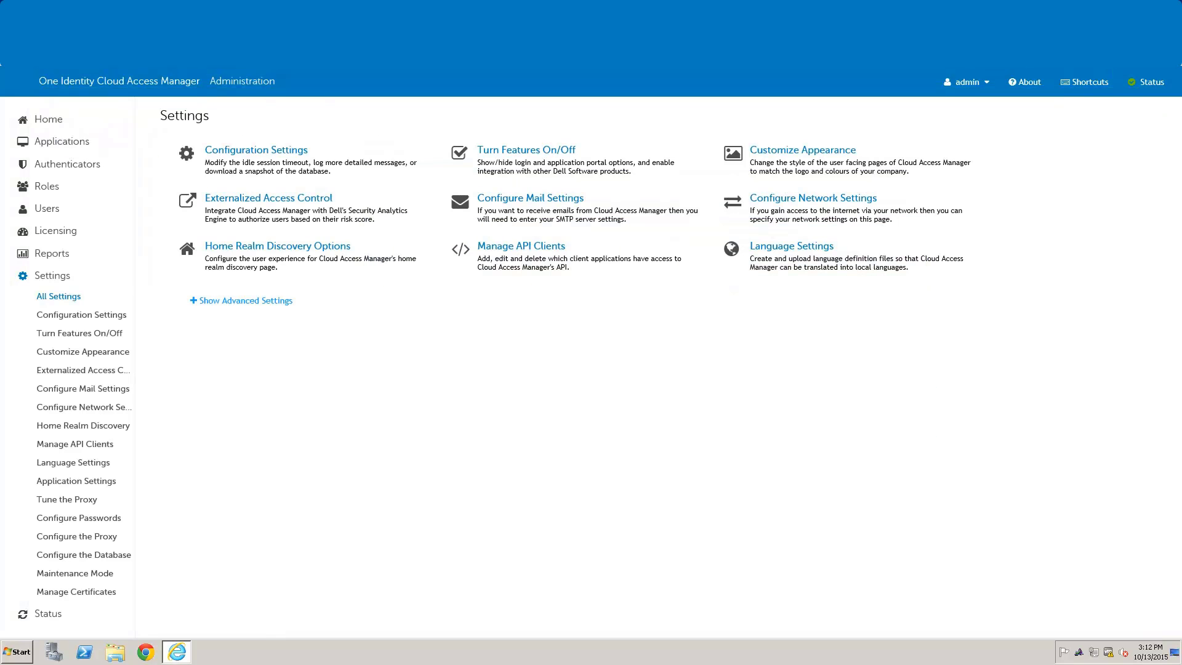
In the portal desktop shortcut's properties, change the URL host from sharepoint2 to home.webapps
click(1176, 4)
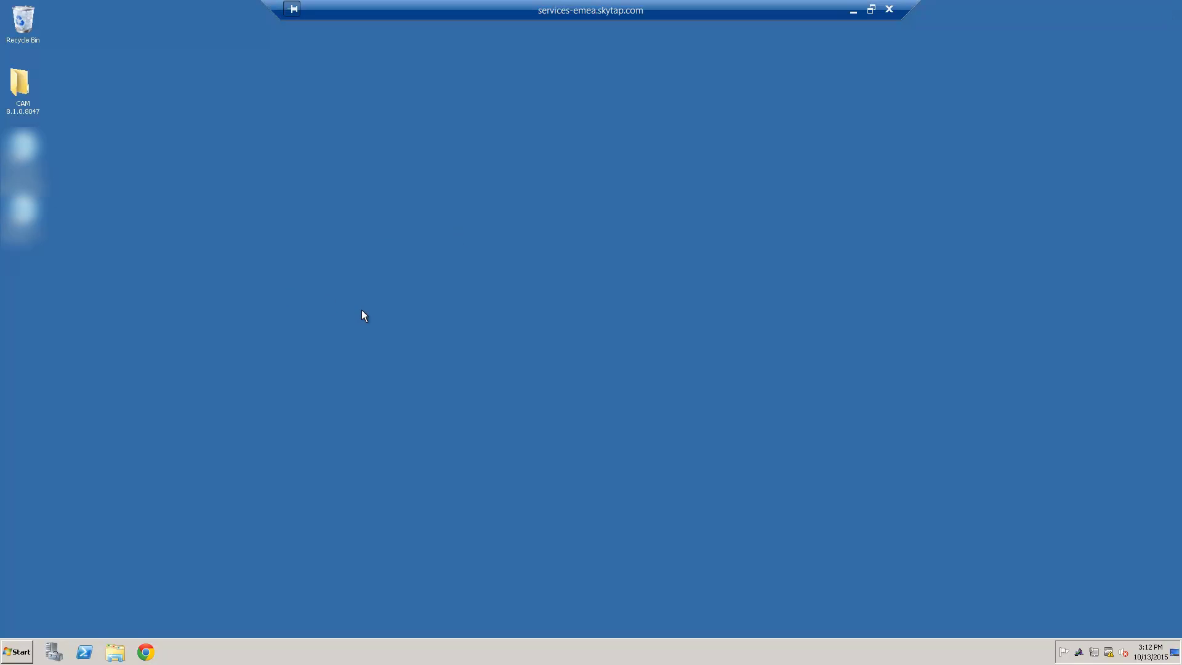
double_click(21, 213)
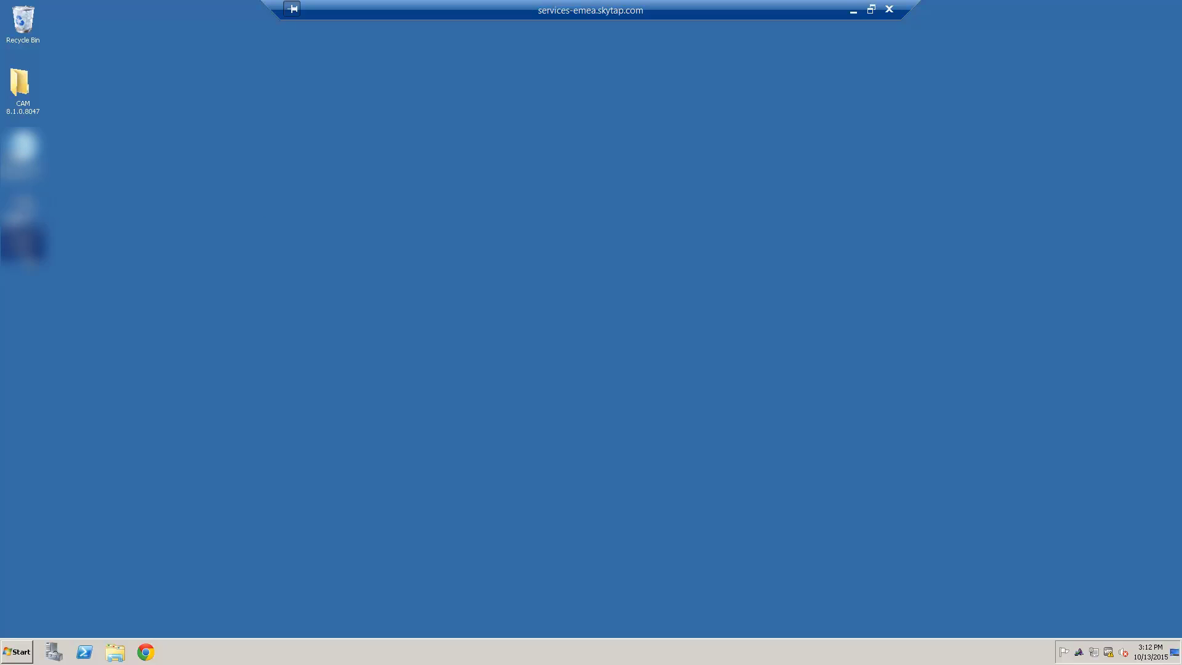
right_click(21, 212)
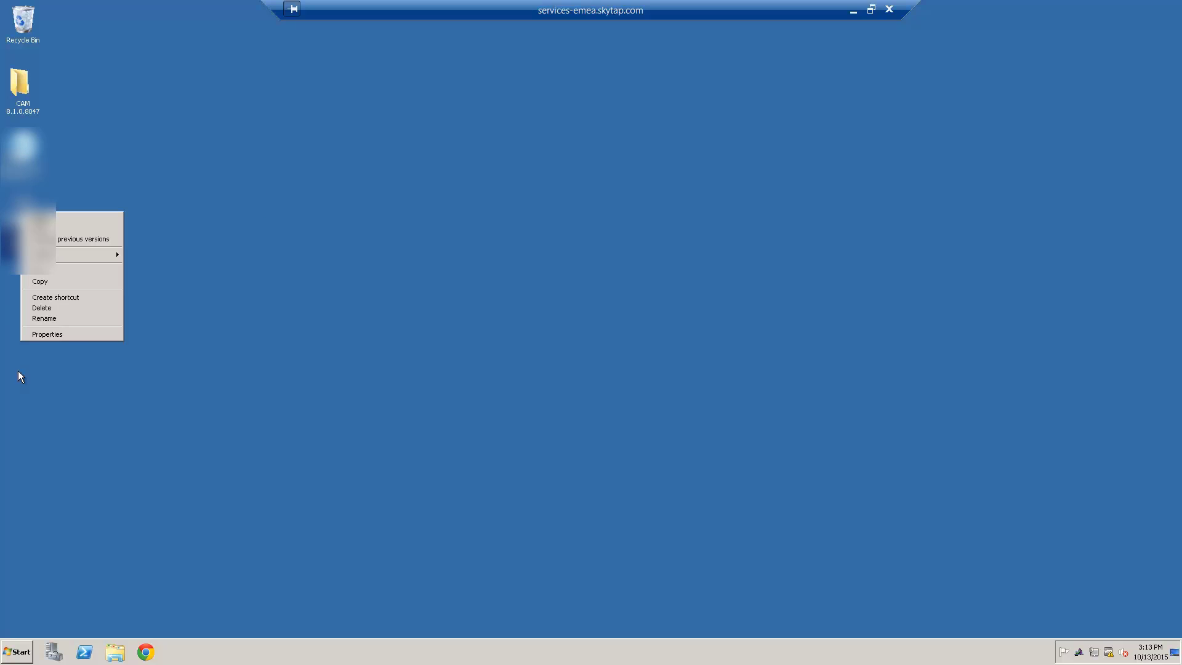
click(64, 333)
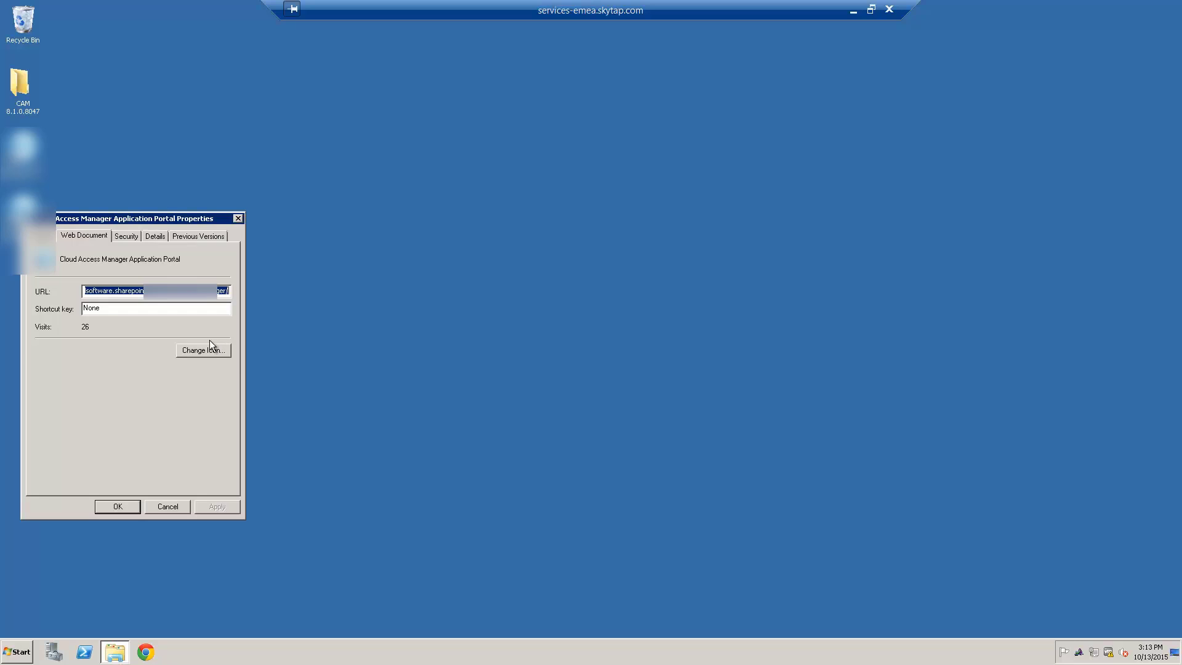
click(122, 293)
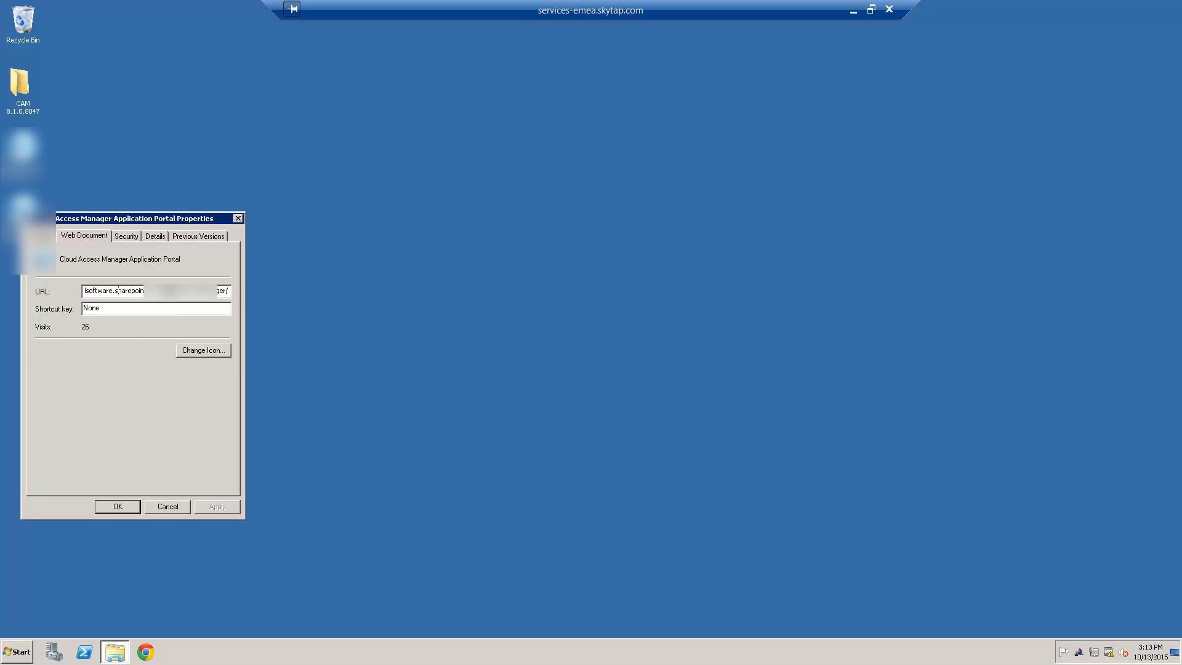
mouse_move(121, 293)
mouse_down()
mouse_move(48, 288)
mouse_move(140, 290)
mouse_up()
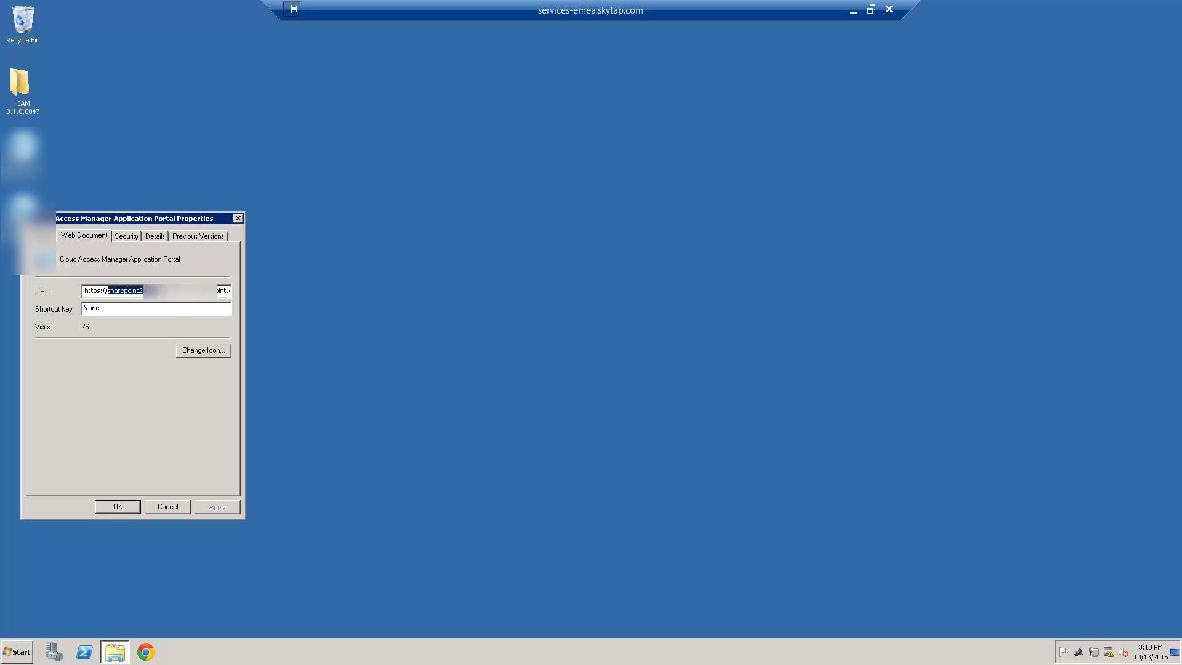
text(home.)
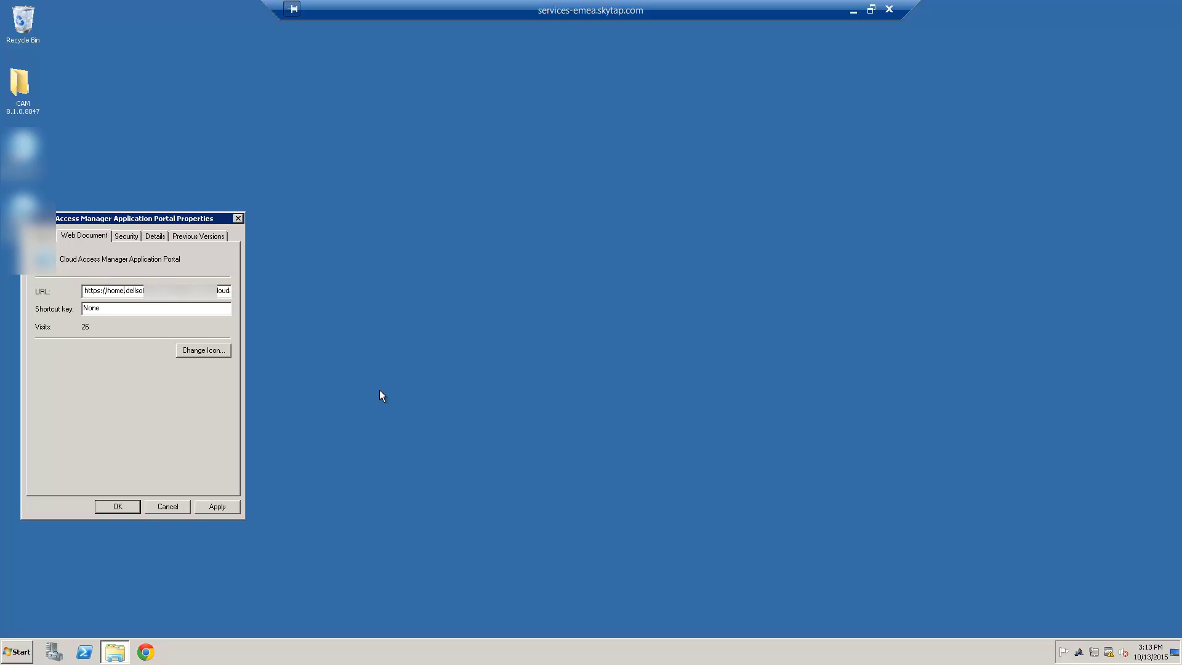
text(webapps)
click(217, 506)
click(126, 506)
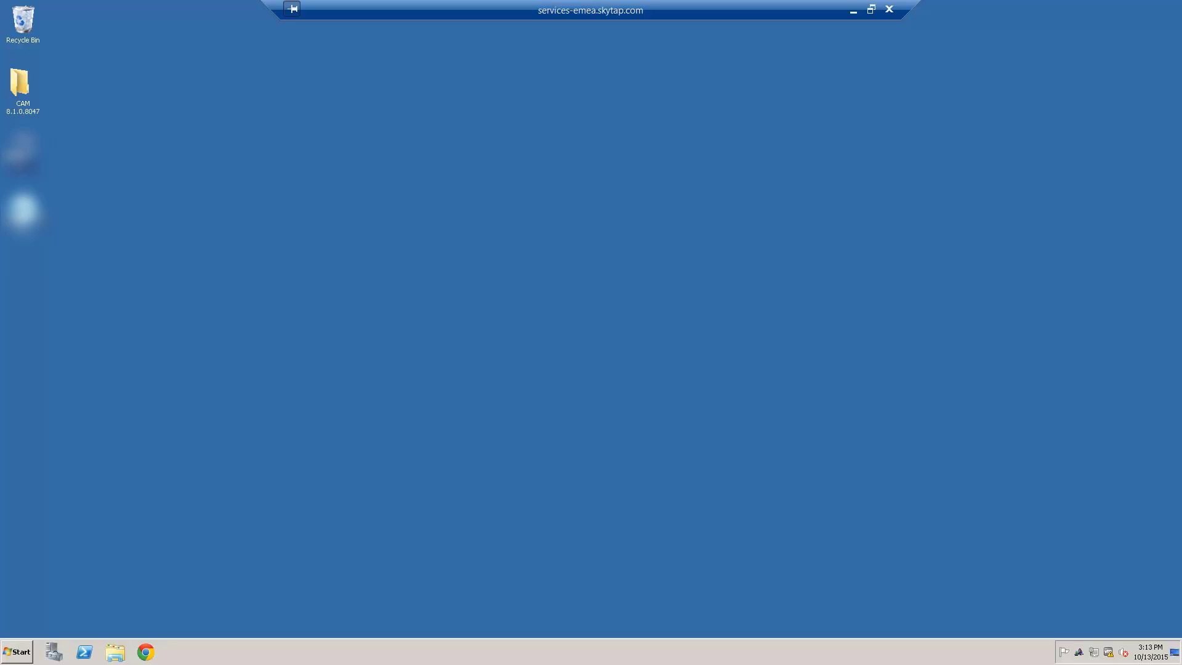
Open the portal shortcut, bypass the certificate warning, and log in as administrator
double_click(23, 212)
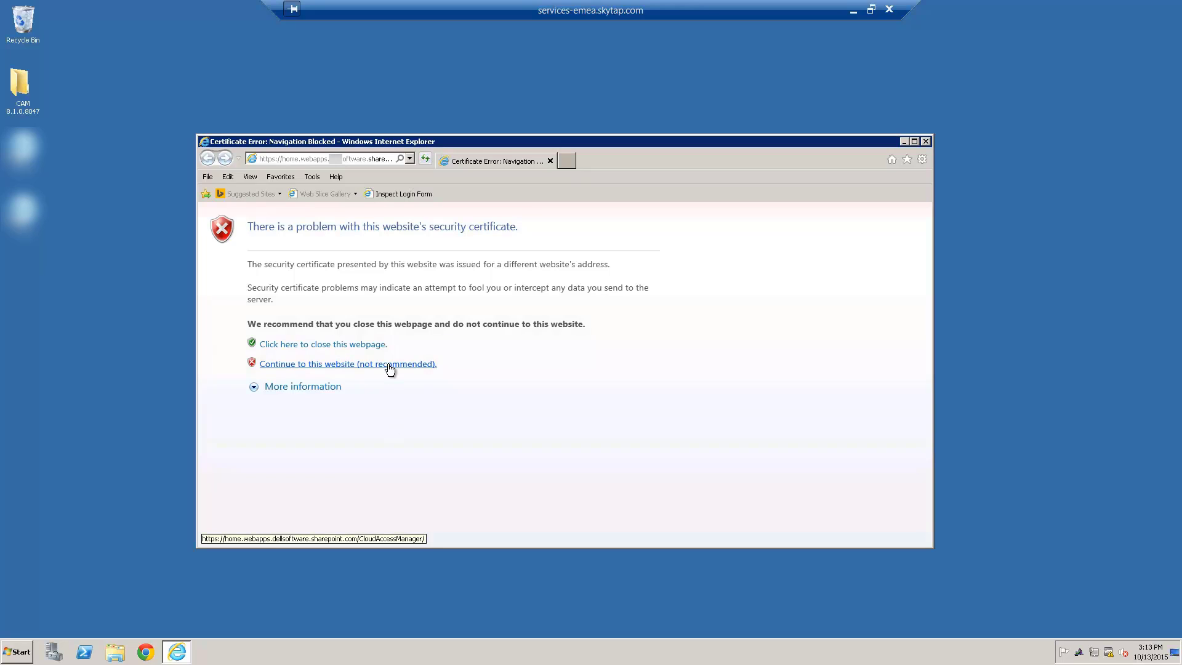
click(364, 365)
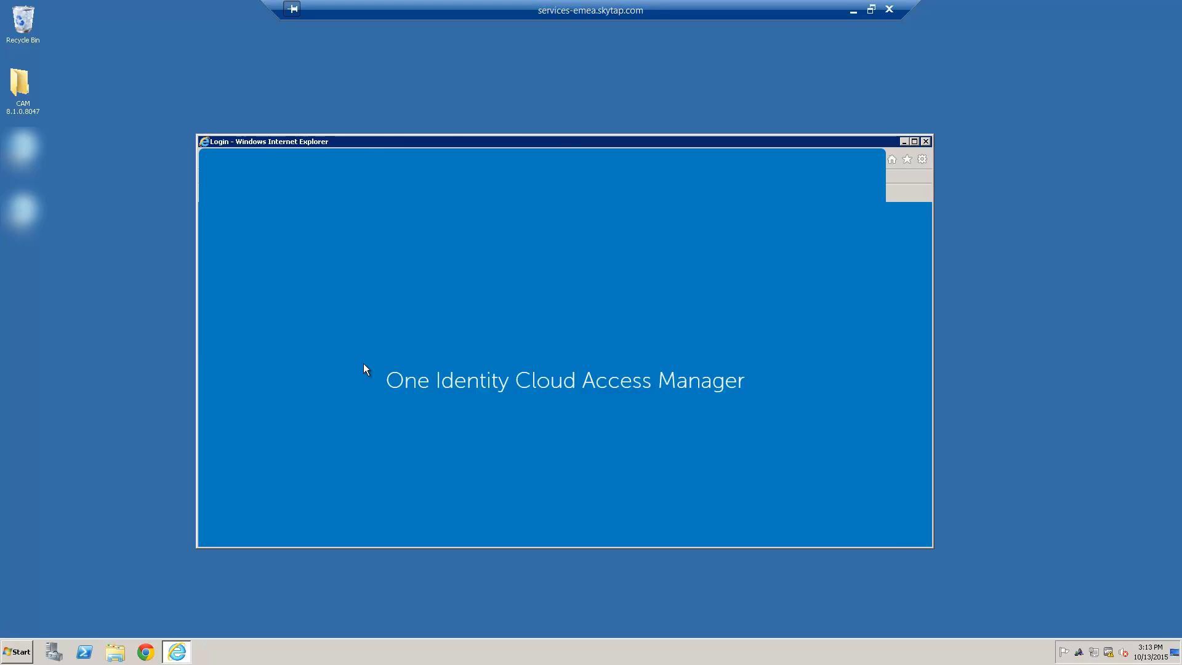
click(435, 424)
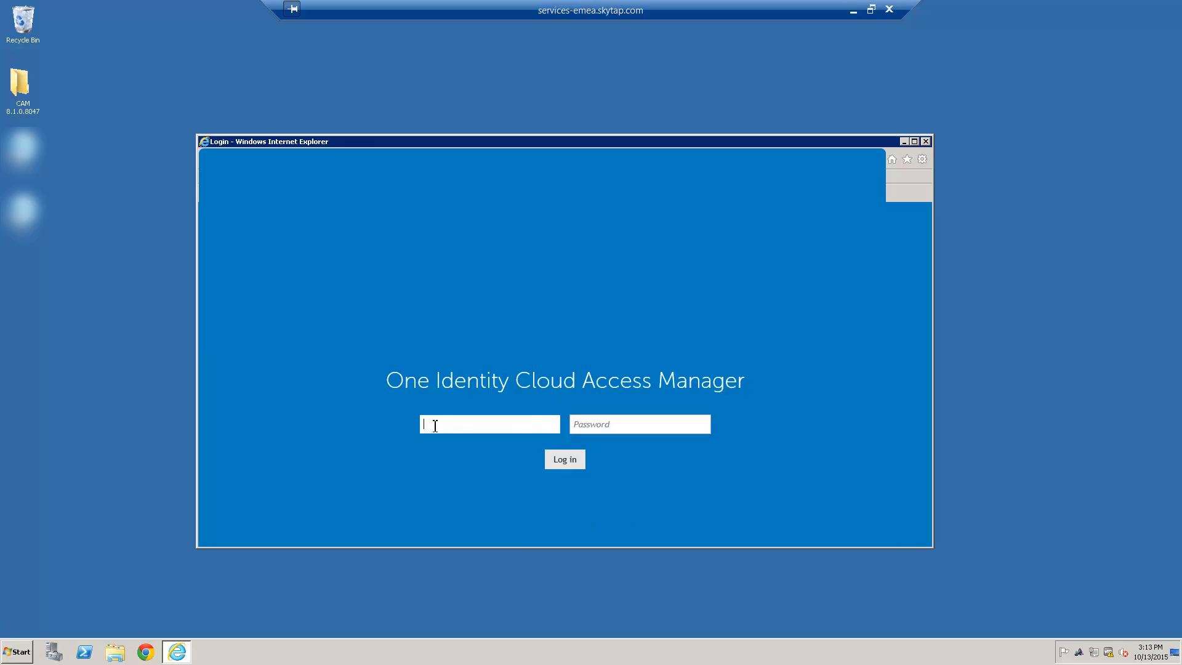
text(administrator)
key(Tab)
text(••••••••)
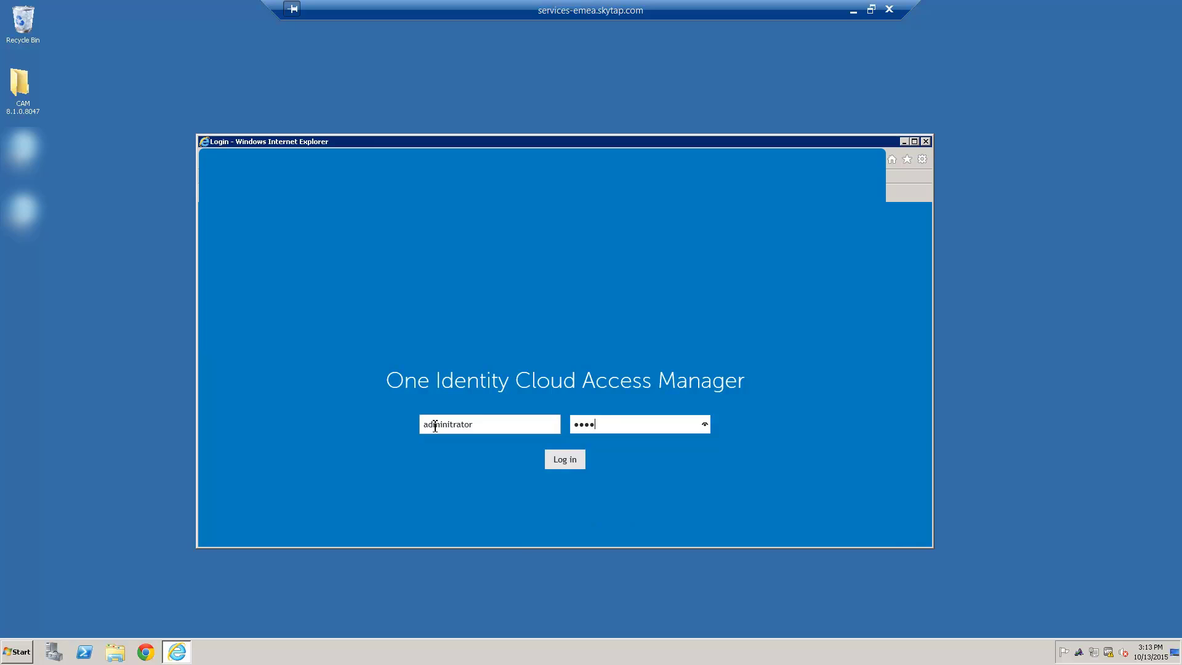
key(Return)
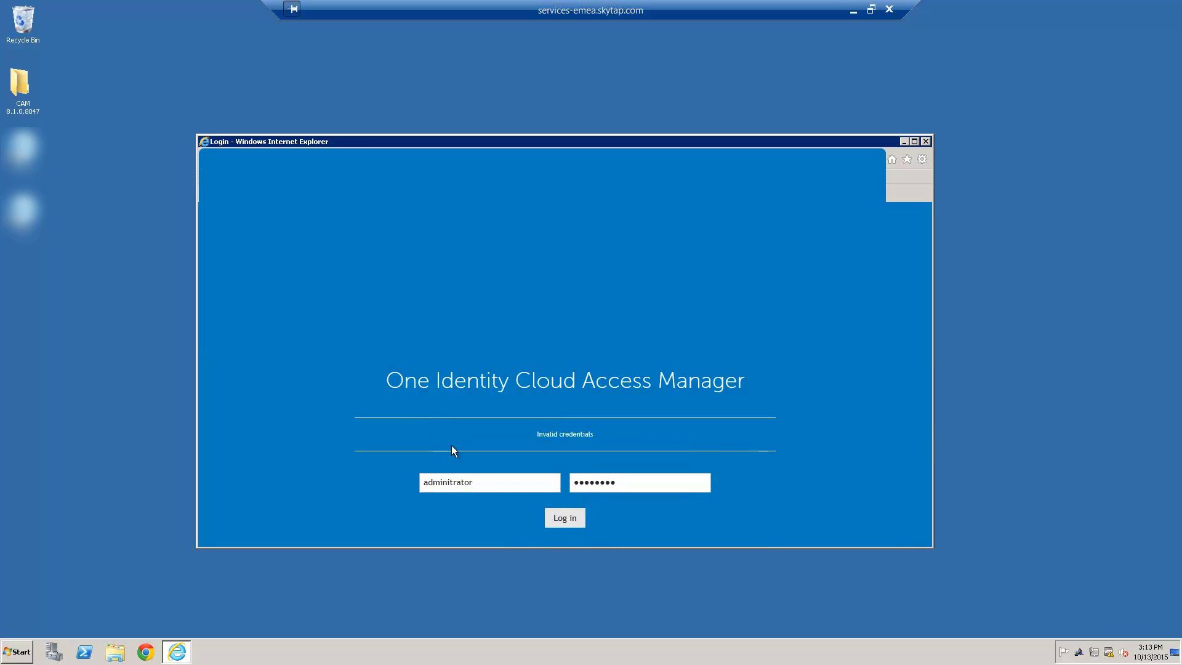
Retype the administrator username and password after the invalid-credentials error and resubmit
double_click(473, 487)
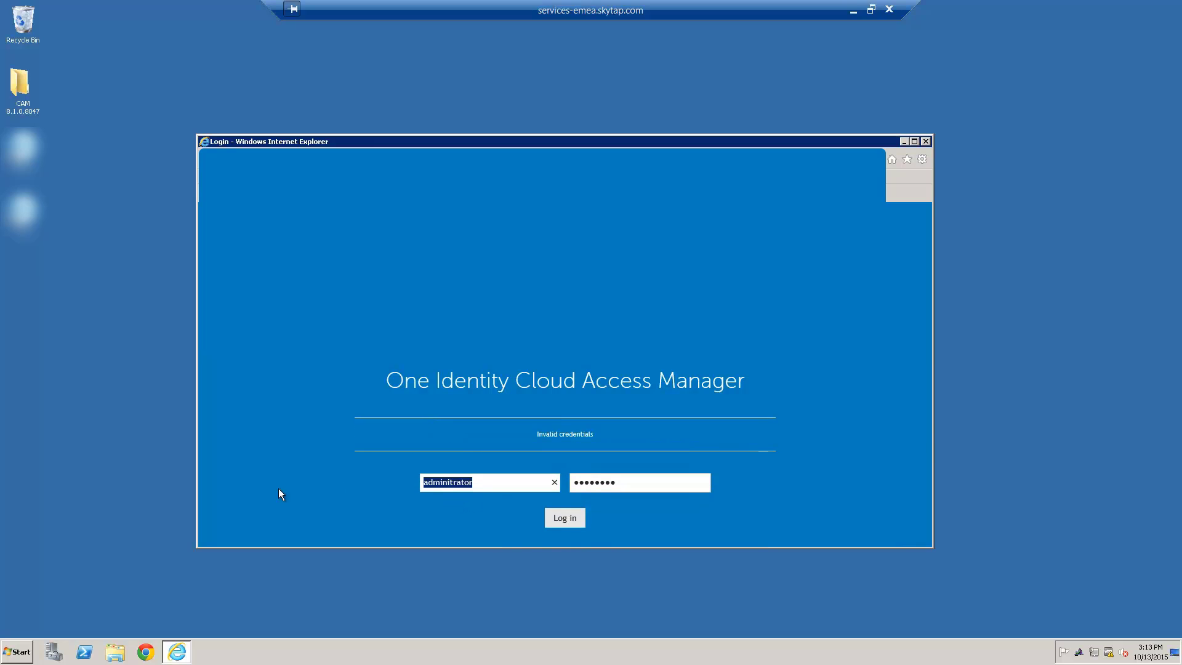
text(administrator)
key(Tab)
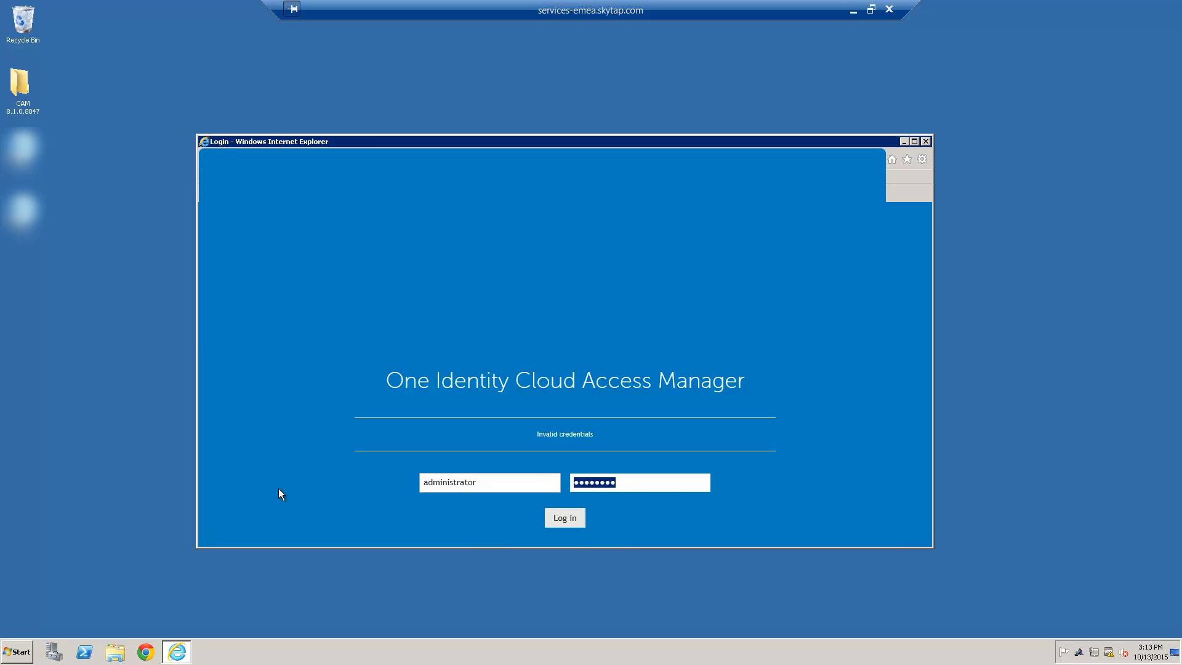
key(BackSpace)
text(********)
key(Return)
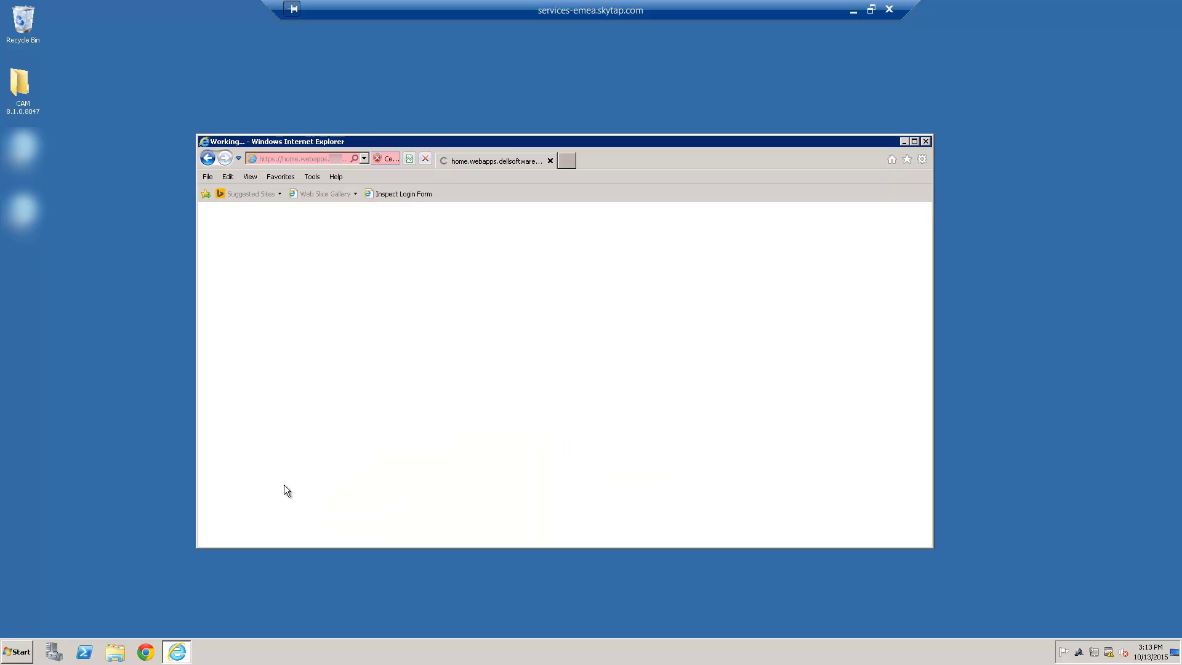